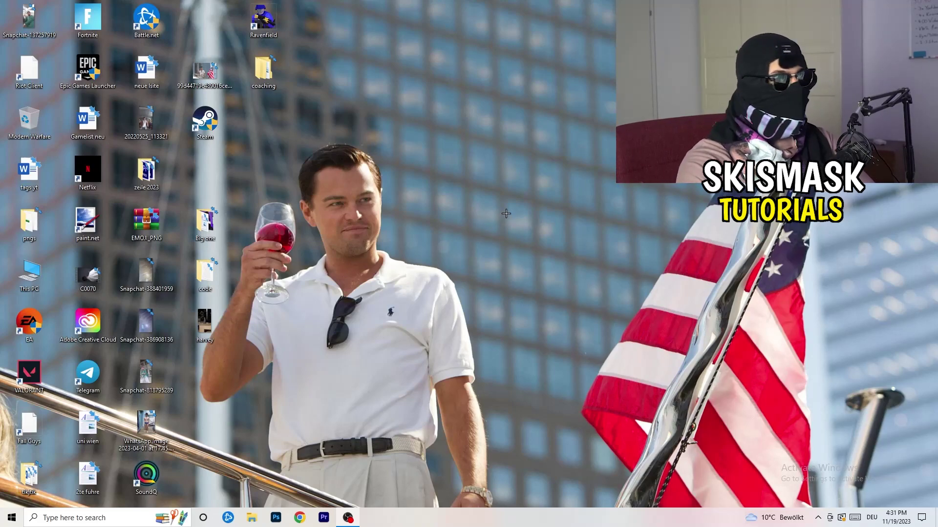
Launch NVIDIA Control Panel from the desktop menu, showing Change Resolution at 1920 × 1080, 60Hz
right_click(503, 174)
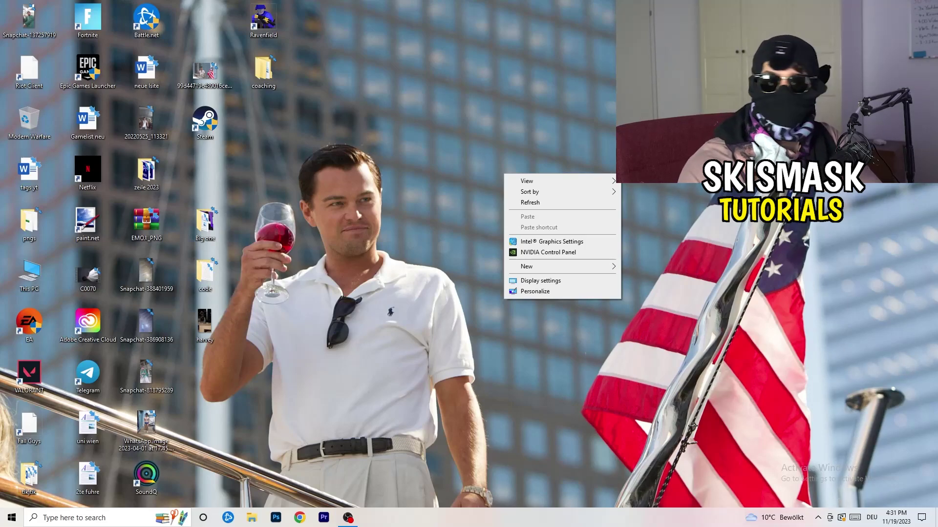
click(547, 252)
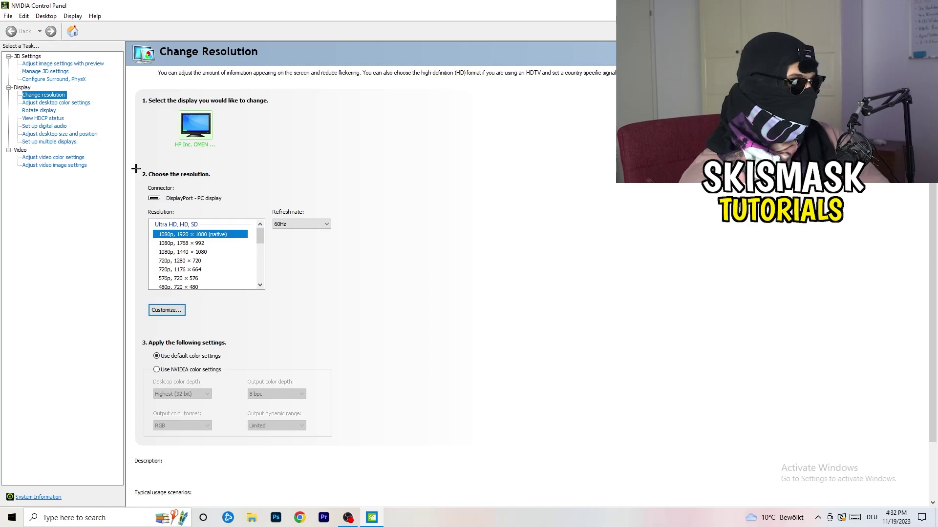
Start a new custom resolution and enter 1440 horizontal pixels by 1040 vertical lines
click(176, 311)
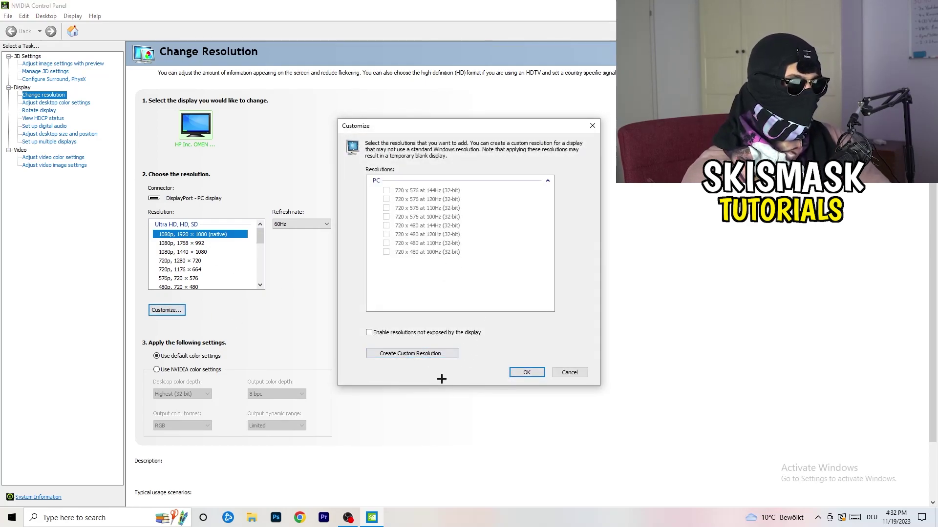
click(429, 353)
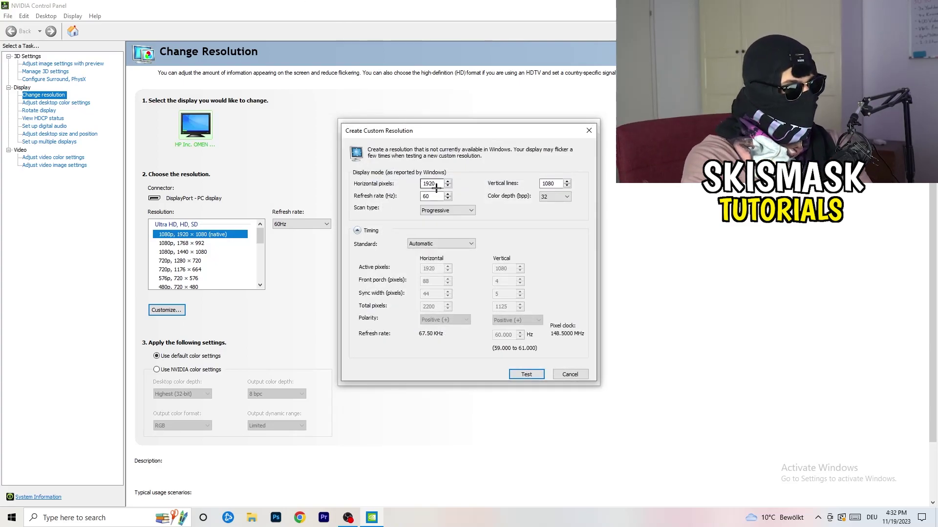
drag(436, 188, 408, 181)
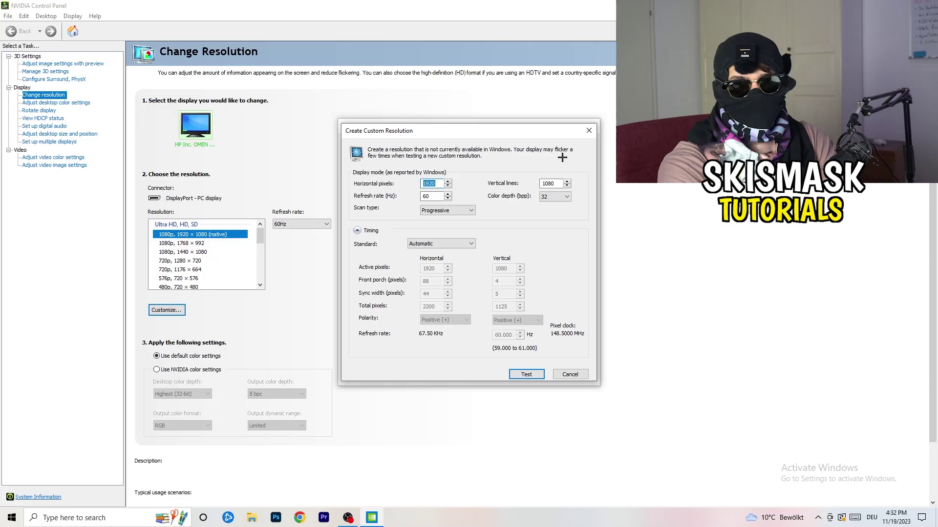
text(1140)
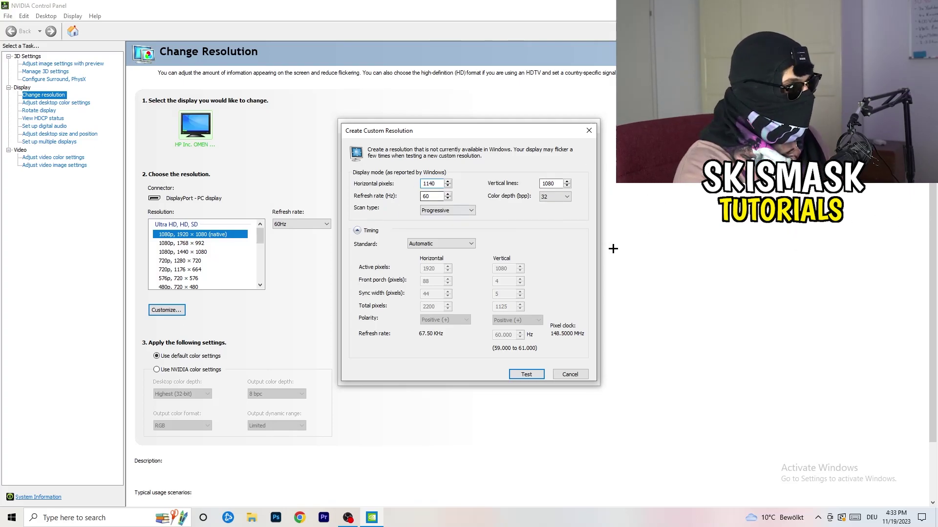
key(BackSpace)
key(BackSpace)
key(BackSpace)
text(4)
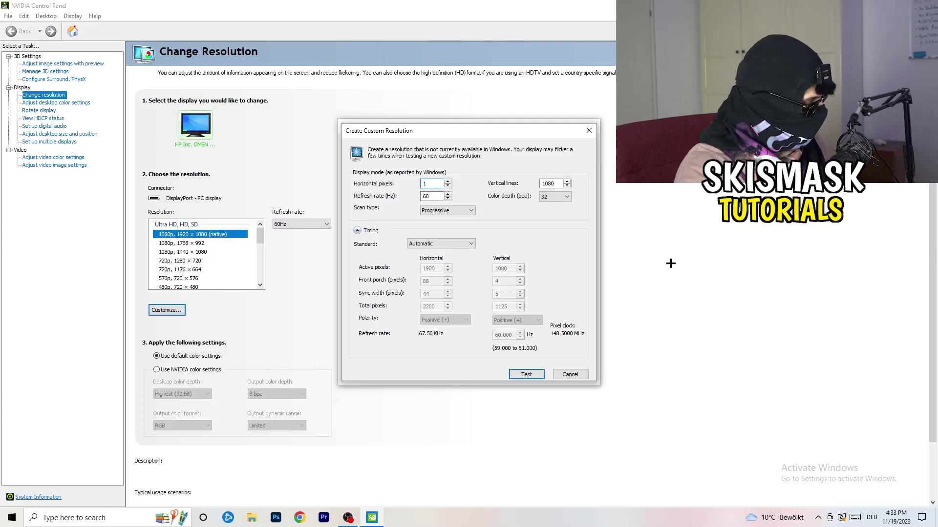
text(40)
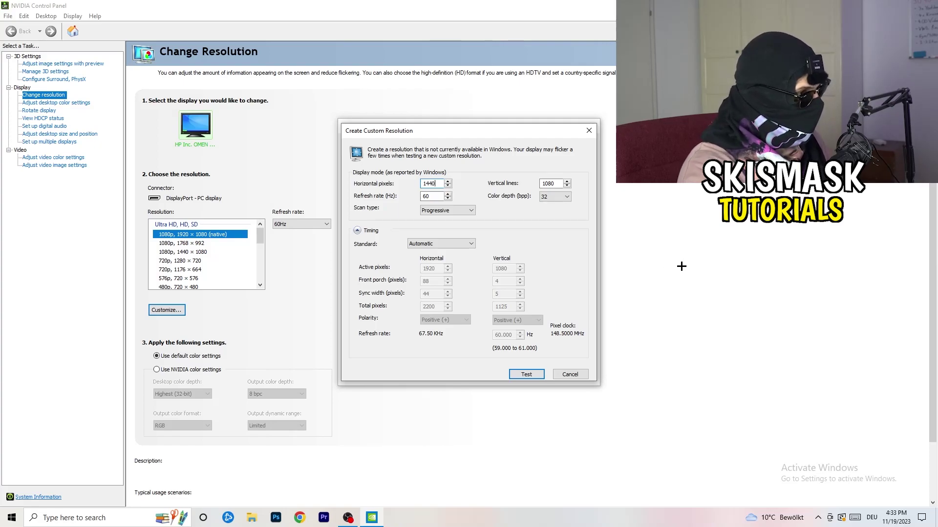
click(554, 186)
key(BackSpace)
key(BackSpace)
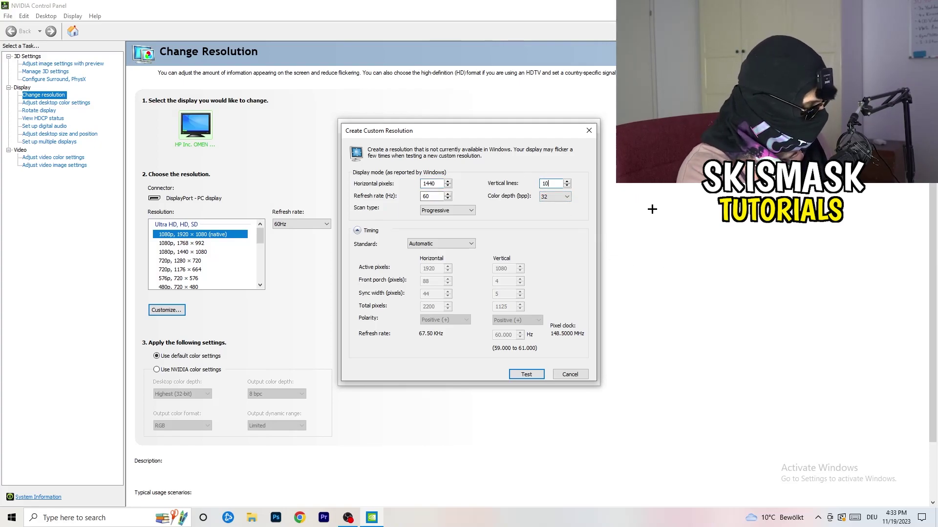
text(40)
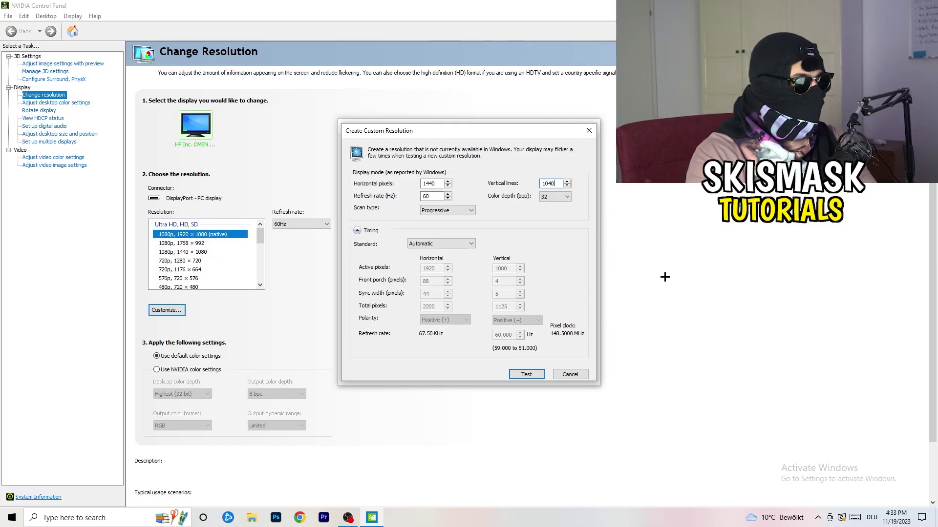
Keep Progressive scan and set the timing standard to CVT reduced blank
click(464, 211)
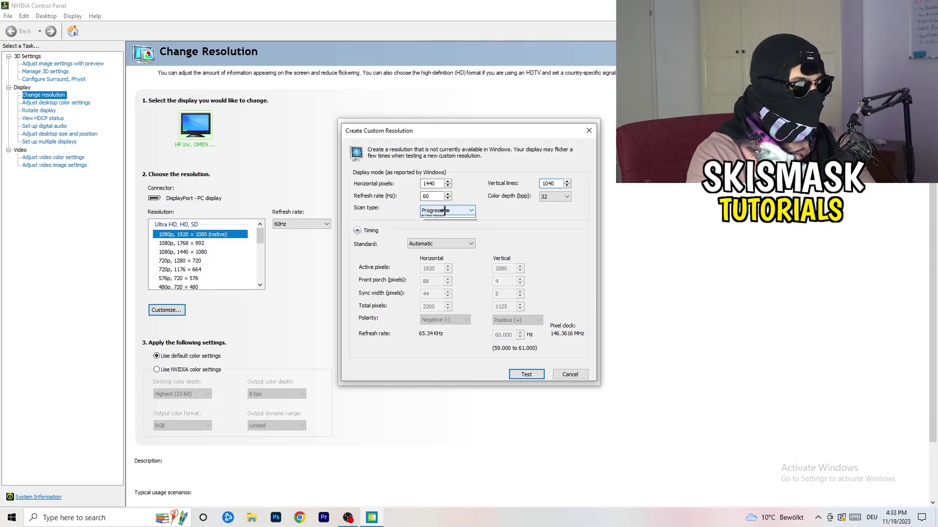
click(509, 210)
click(452, 244)
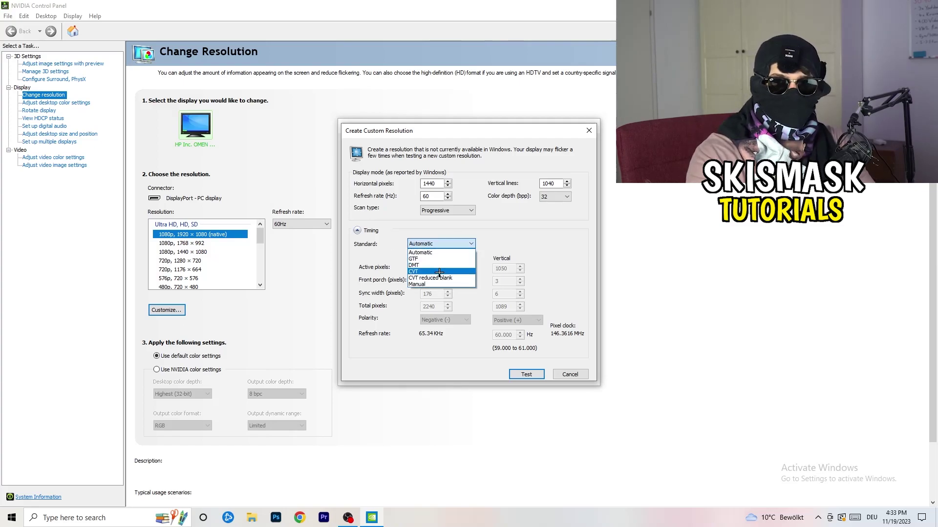
click(516, 251)
click(437, 244)
click(542, 236)
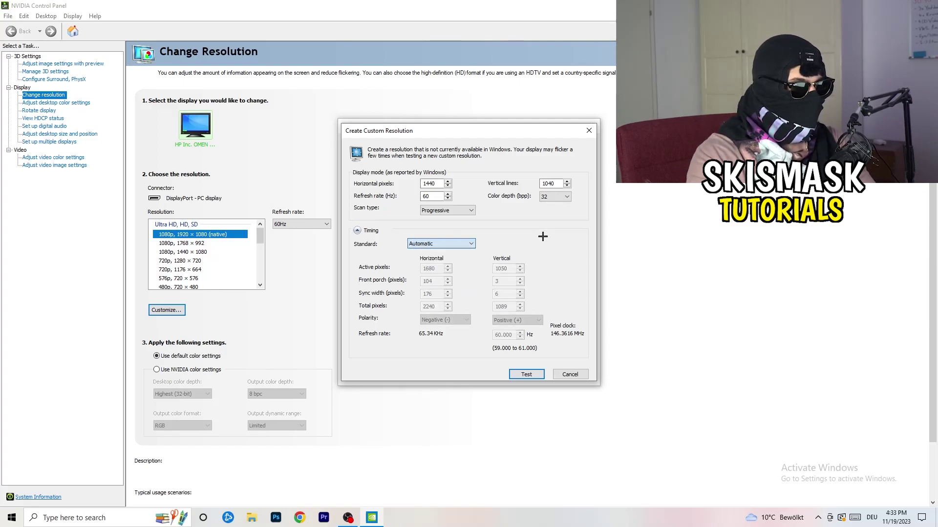
click(438, 245)
click(439, 281)
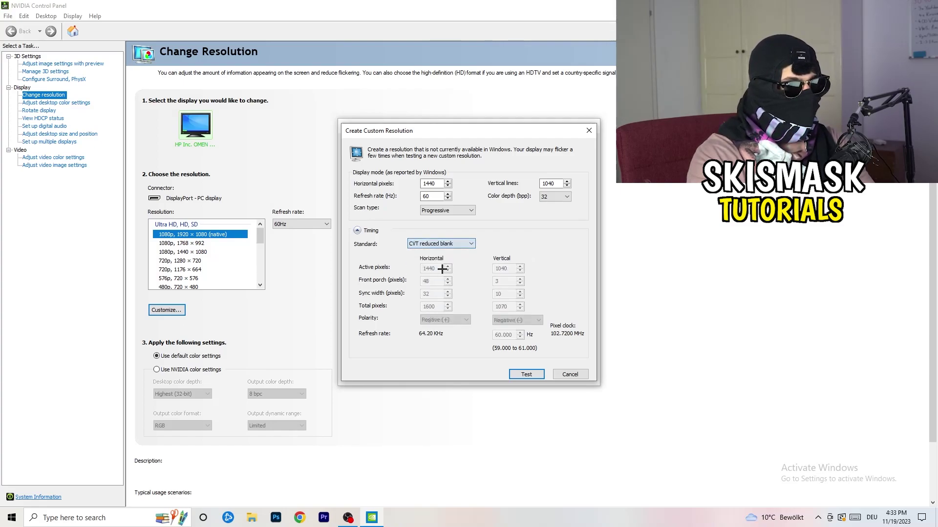
Close the custom resolution dialogs unsaved and exit NVIDIA Control Panel
click(592, 128)
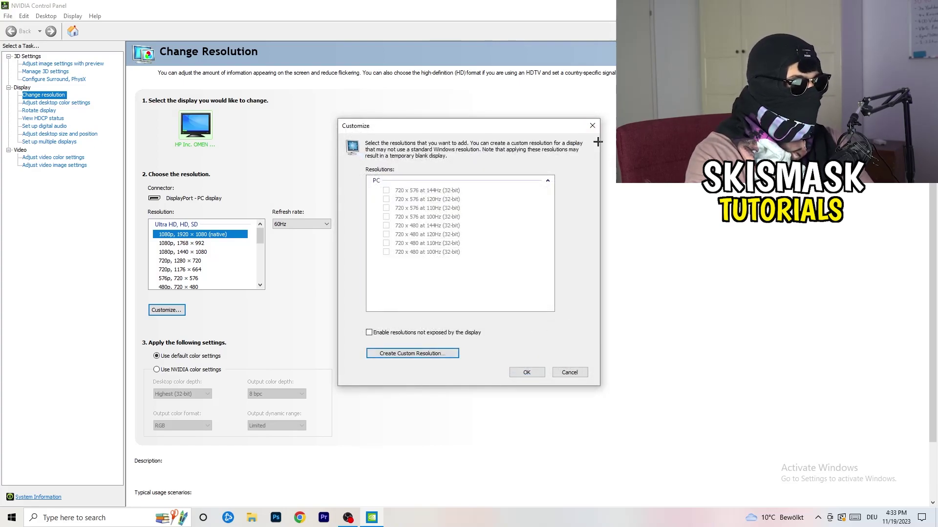
click(596, 130)
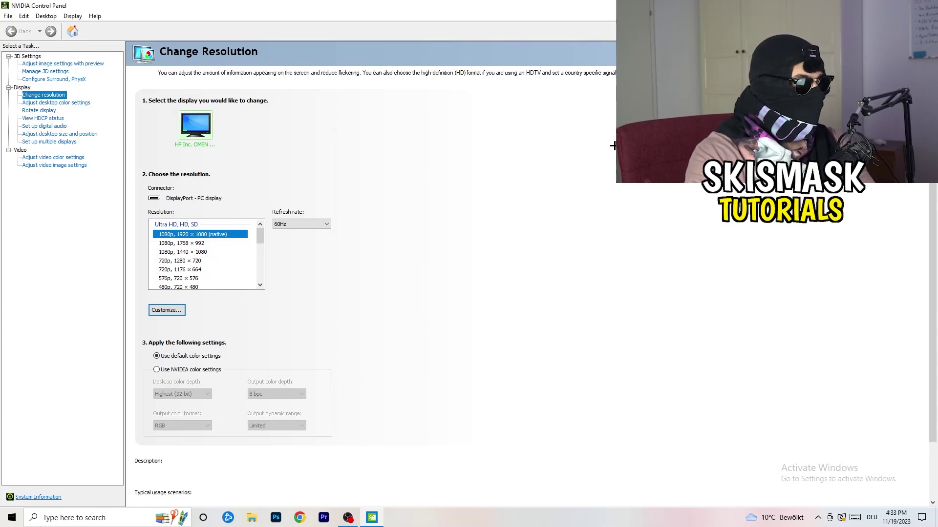
key(alt+F4)
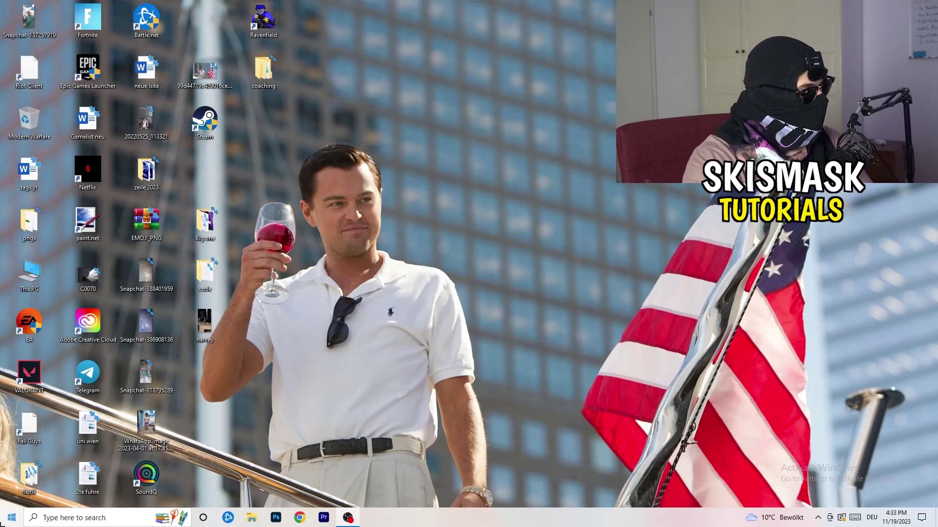
Open the Display settings and confirm the resolution reads 1920 × 1080 (Recommended)
click(12, 518)
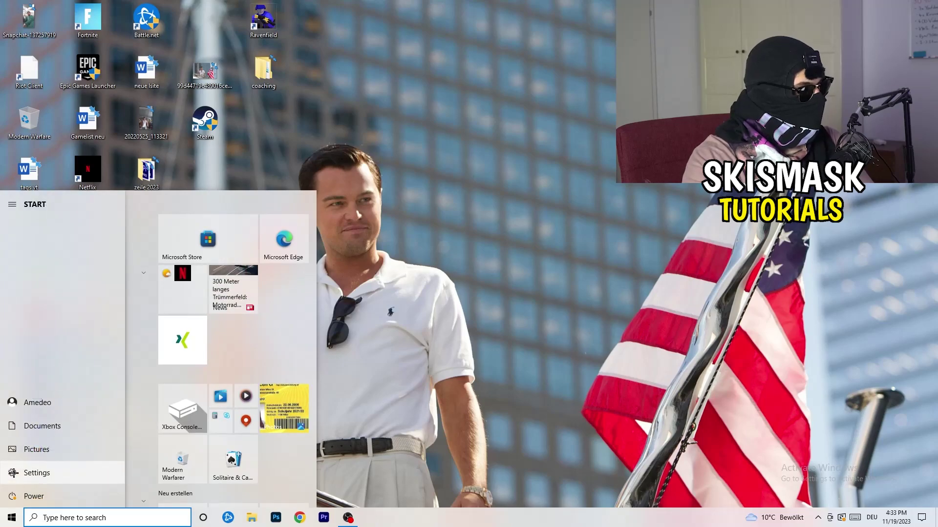
click(13, 473)
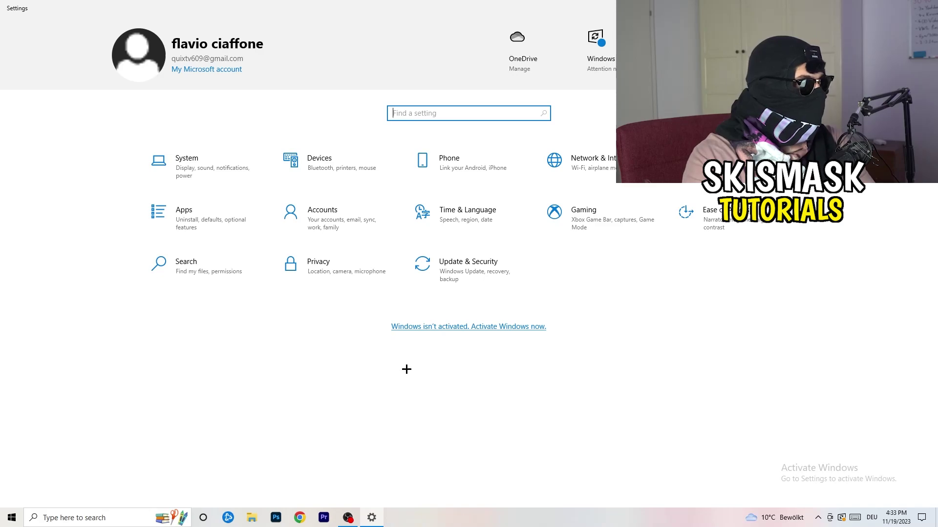
click(205, 177)
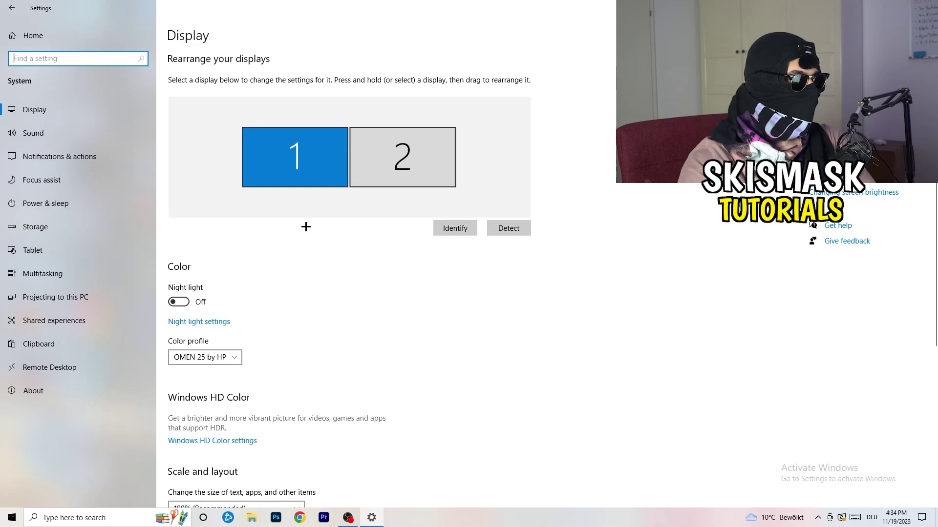
scroll(313, 239, down, 4)
click(218, 129)
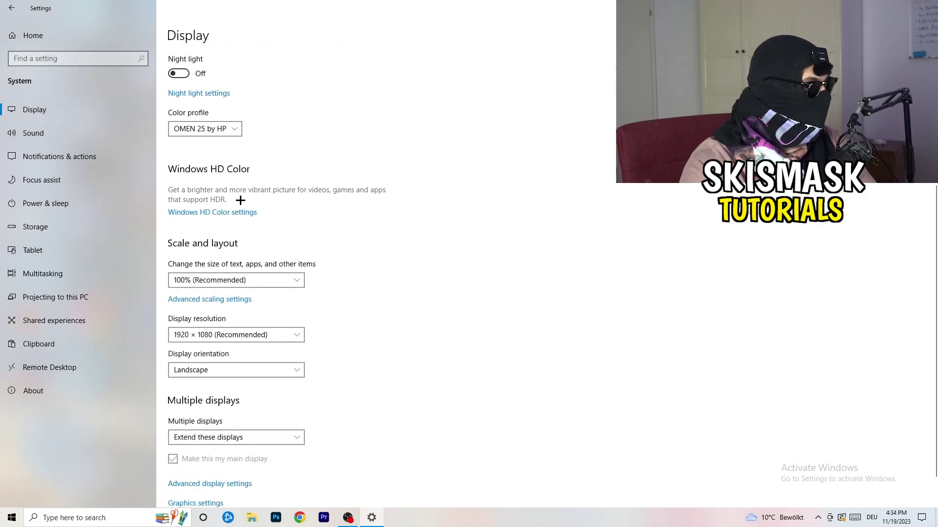
scroll(210, 219, down, 1)
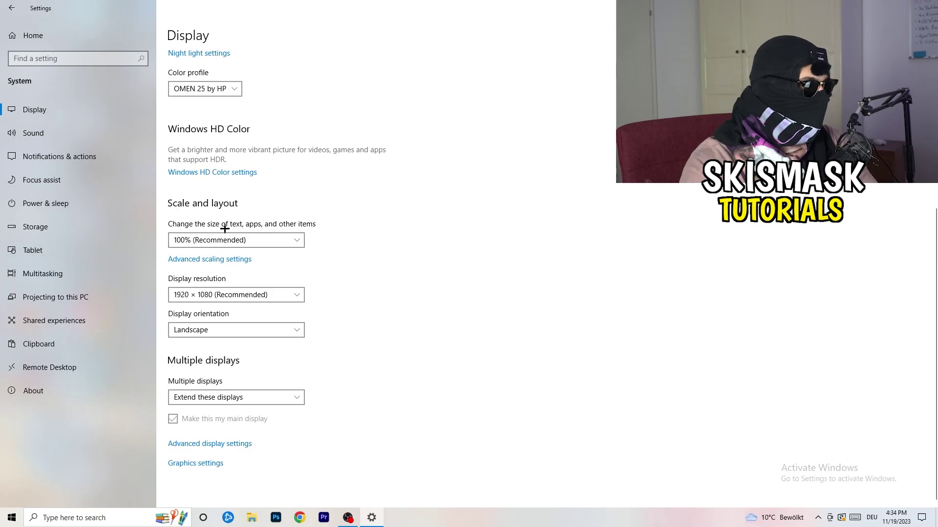
Leave text and app scaling at 100% and return to the Settings home page
click(299, 238)
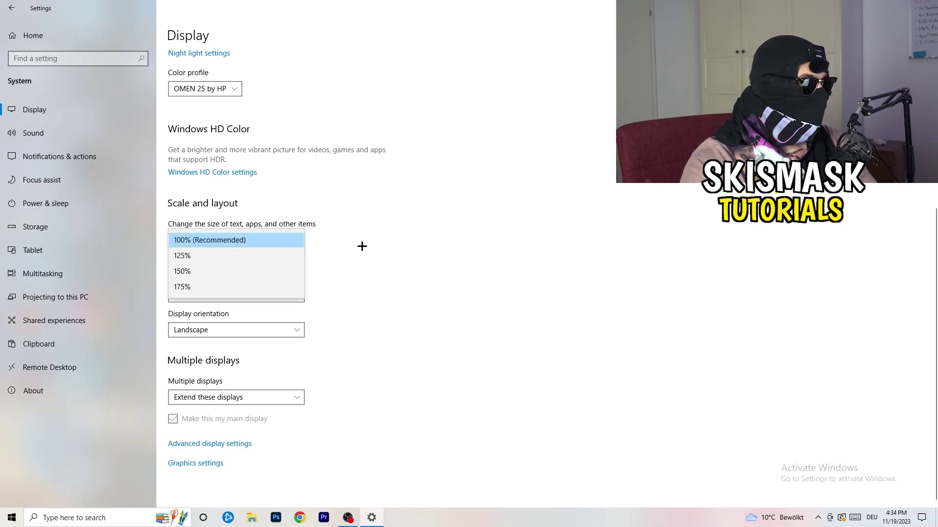
click(460, 229)
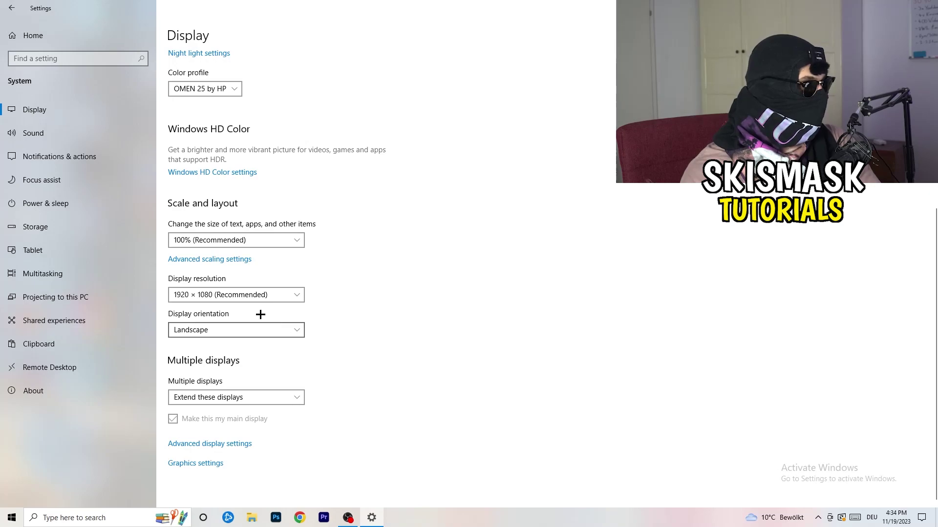
click(11, 8)
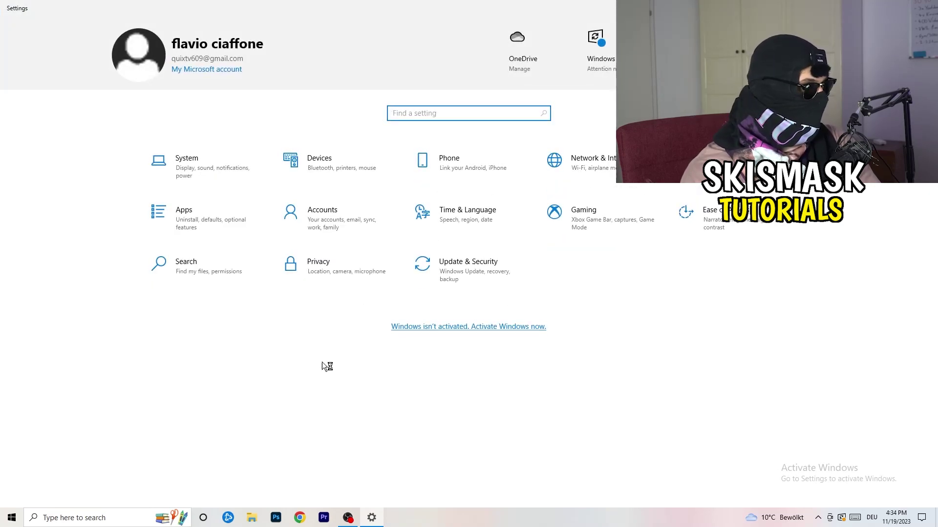
Confirm Xbox Game Bar is Off and Game Mode is On, then close Settings
click(613, 235)
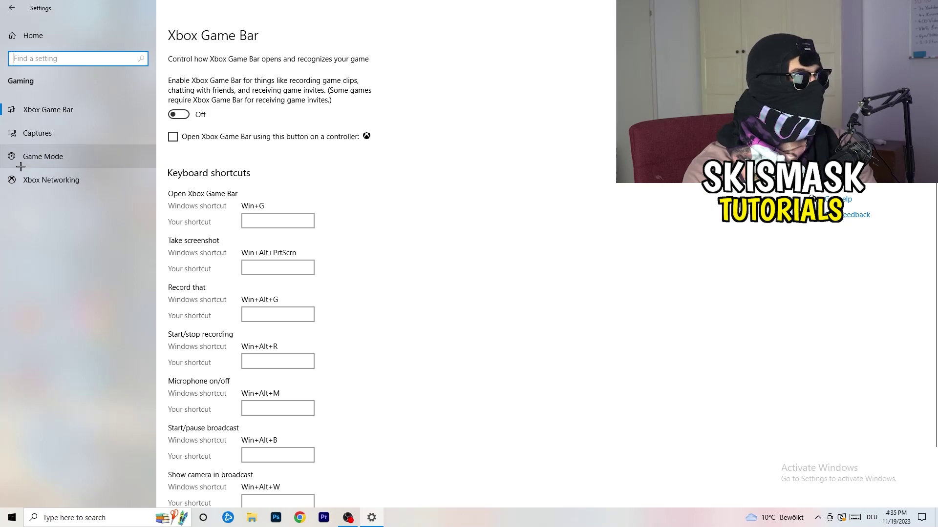
click(51, 156)
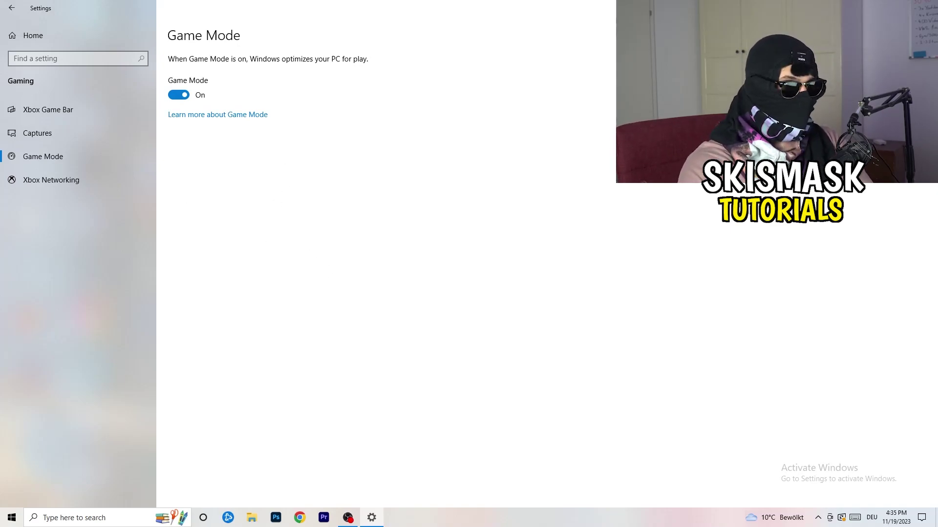
key(alt+F4)
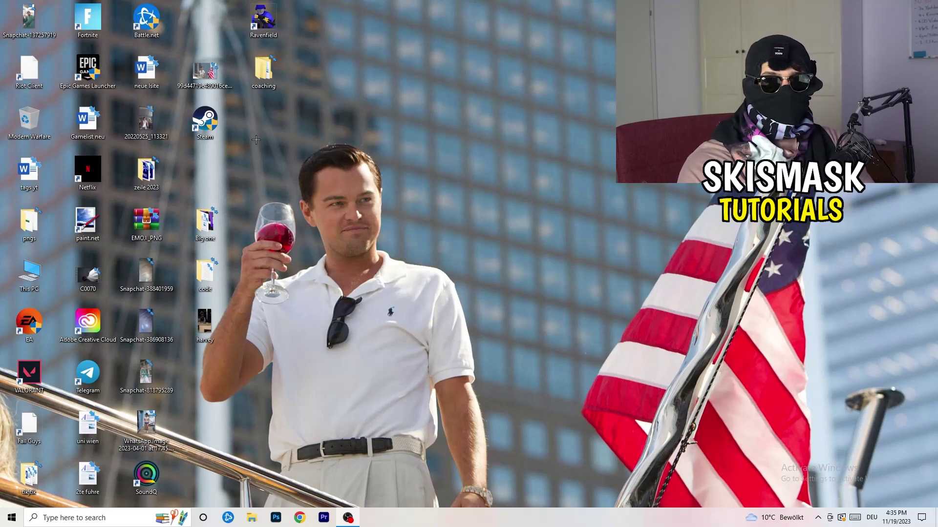
Set the Steam shortcut to Windows 8 compatibility mode, run as administrator, and save
drag(205, 122, 498, 174)
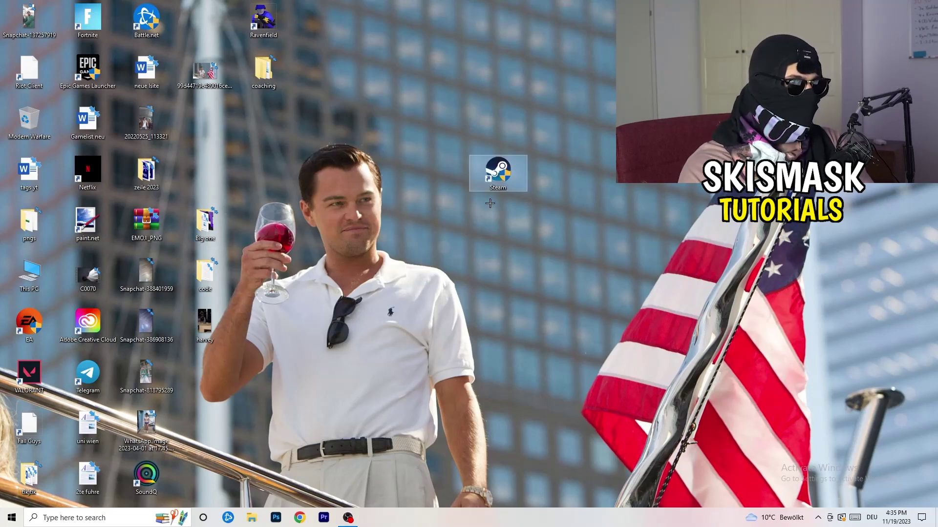
right_click(502, 170)
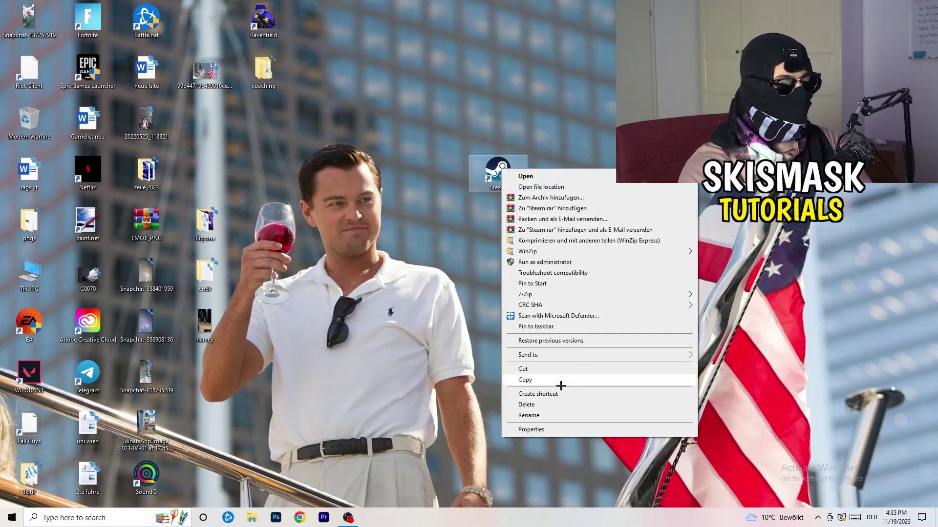
click(564, 430)
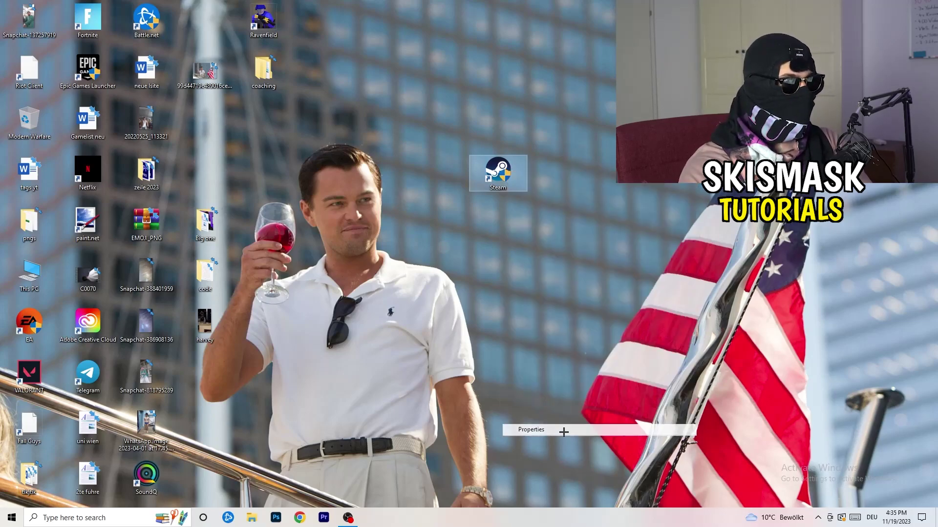
drag(553, 177, 409, 94)
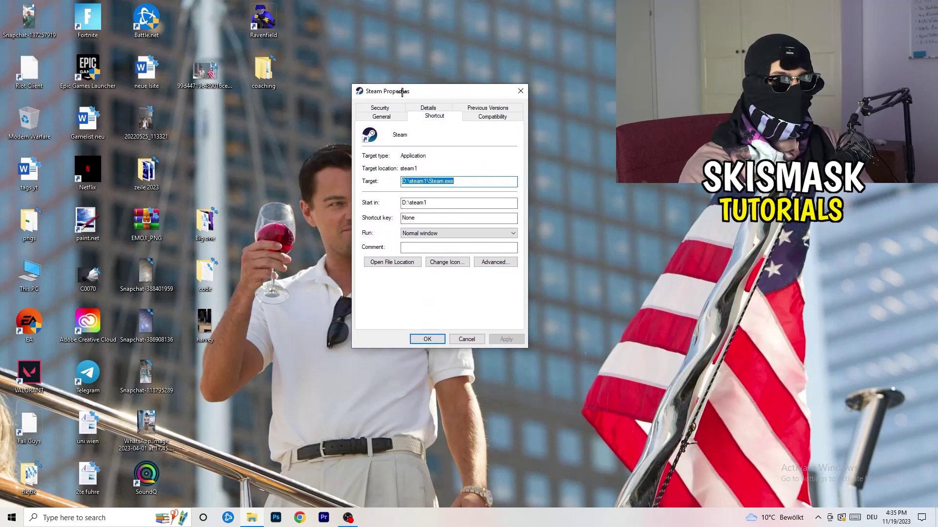
click(493, 116)
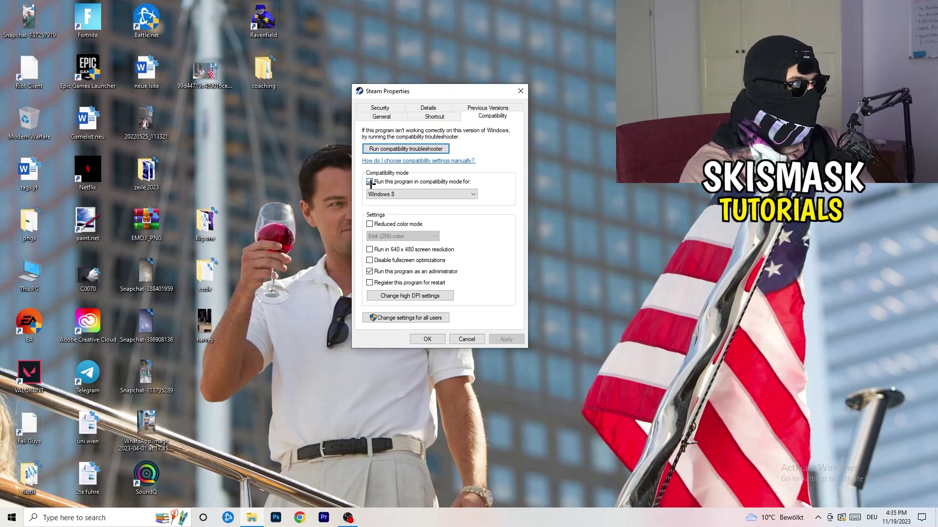
click(441, 193)
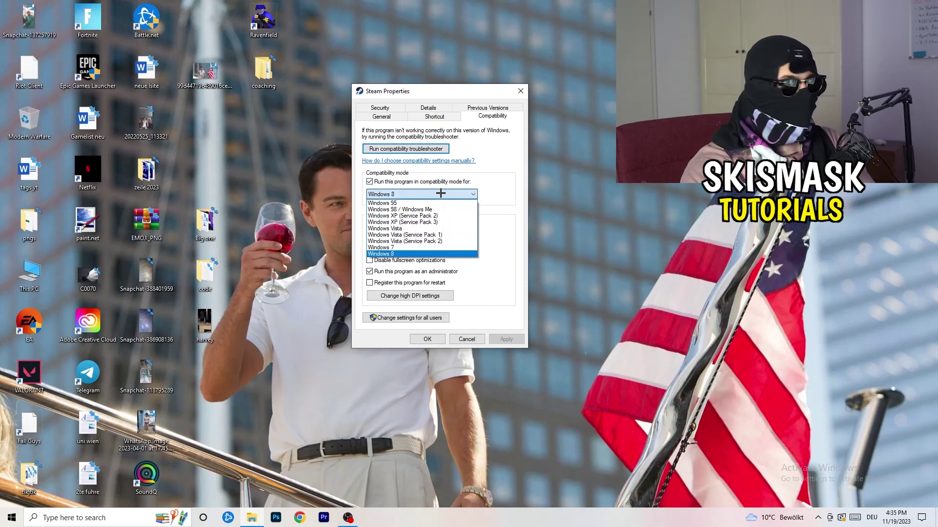
click(520, 188)
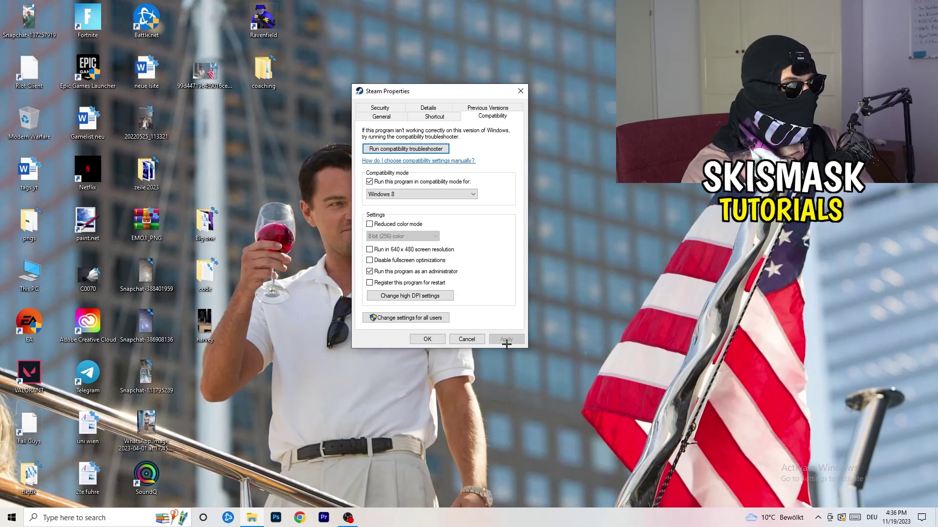
click(427, 338)
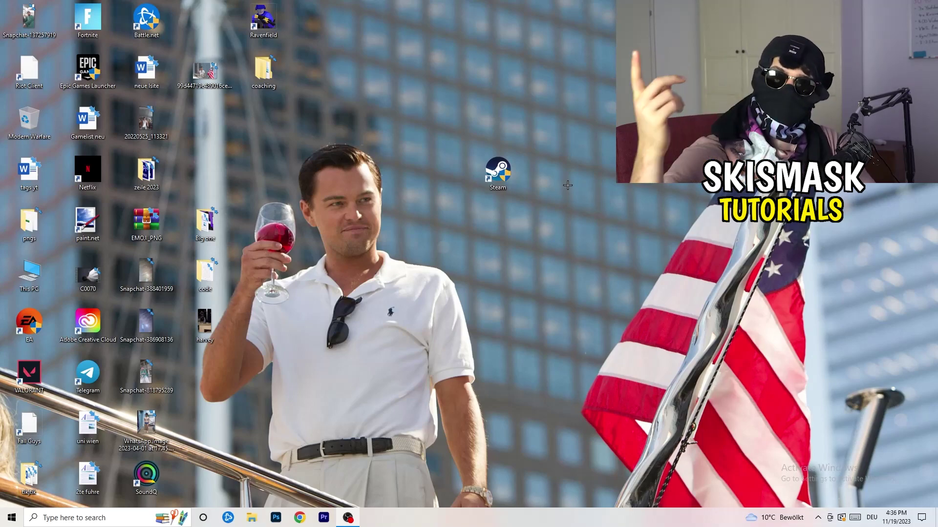
Shift the Steam icon left and check its Windows 8 and administrator compatibility settings persisted
drag(517, 187, 459, 187)
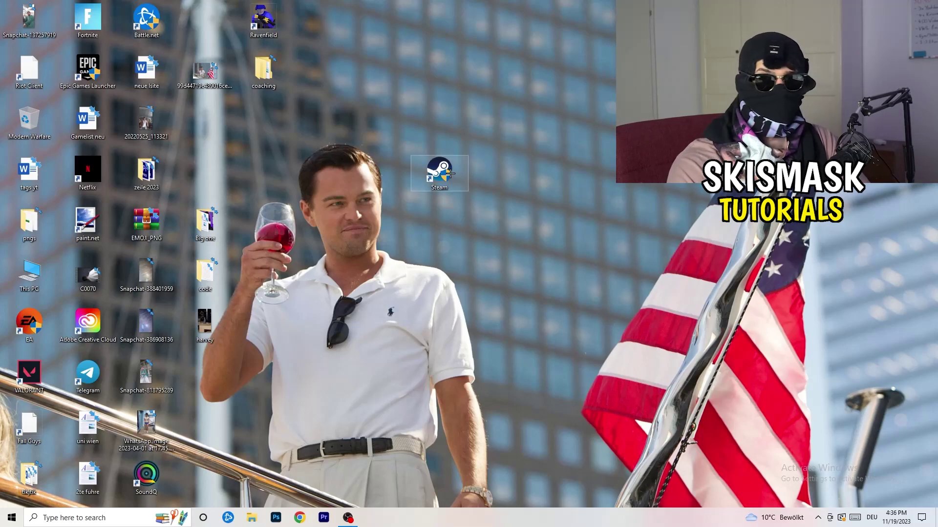
drag(450, 172, 338, 167)
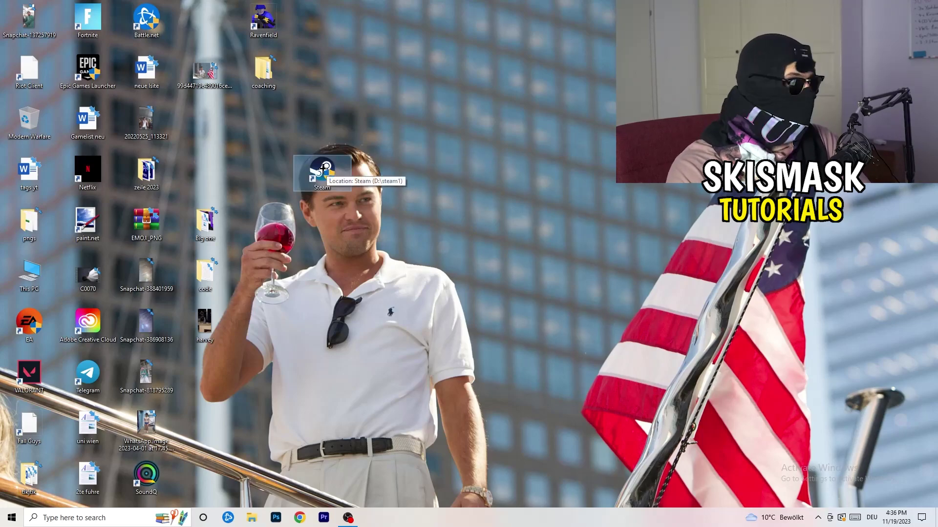
right_click(323, 169)
click(368, 429)
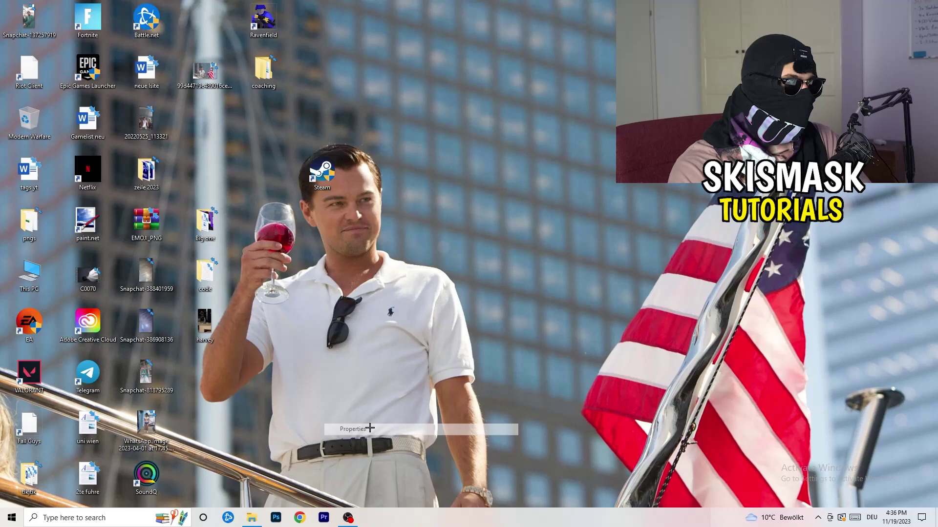
click(460, 203)
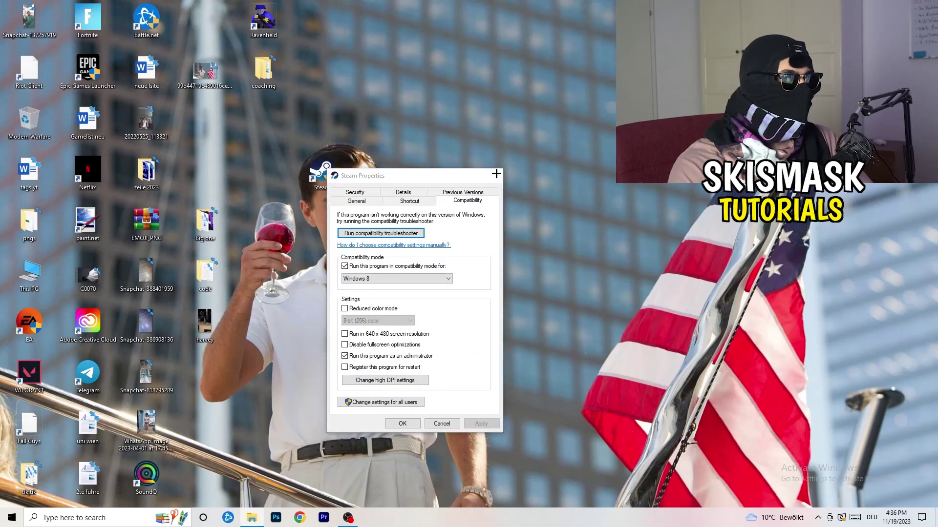
click(495, 175)
Deselect the icon and move the taskbar to the right edge, then back to the bottom
click(503, 87)
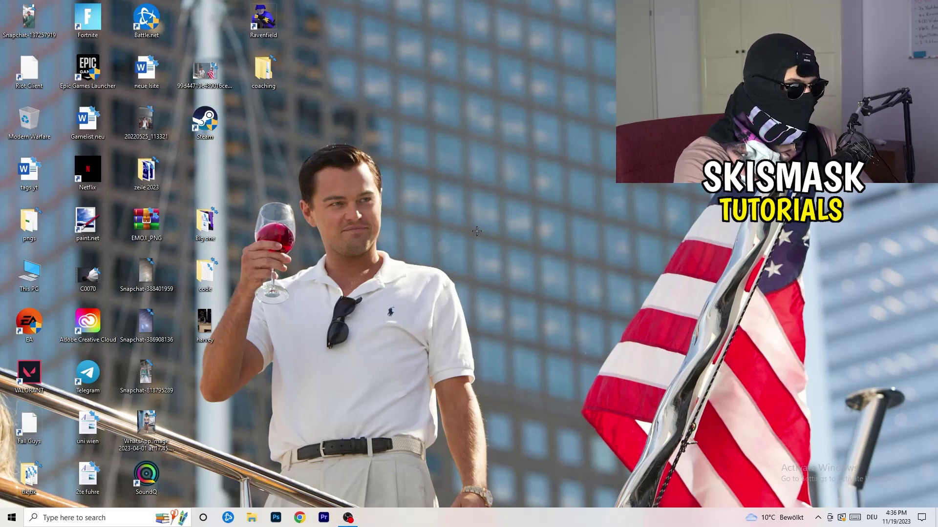
drag(461, 513, 873, 177)
drag(500, 311, 537, 523)
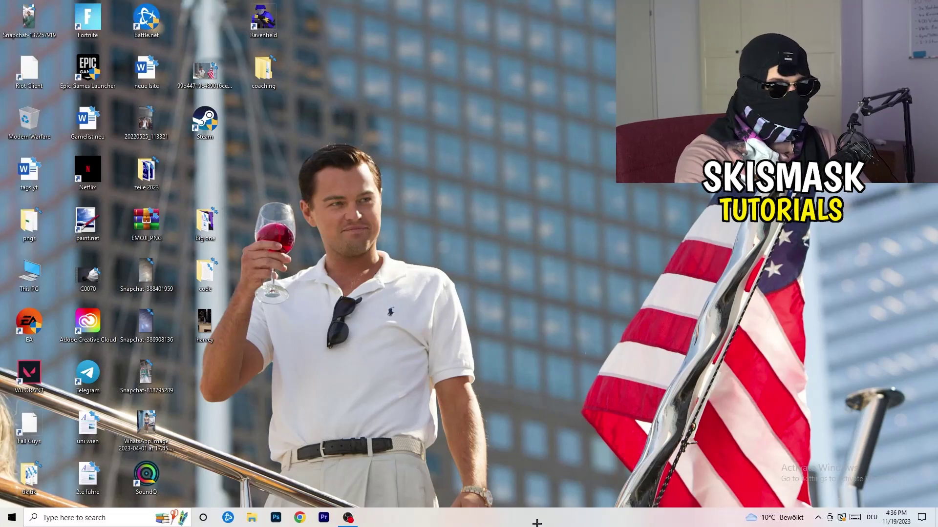
Open Task Manager from the taskbar menu on its Details process list
right_click(501, 520)
click(540, 471)
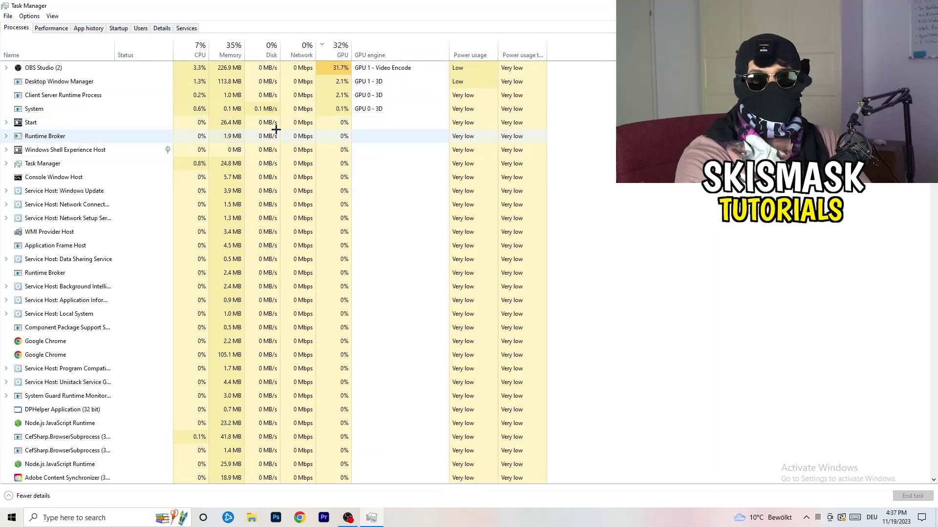
click(162, 27)
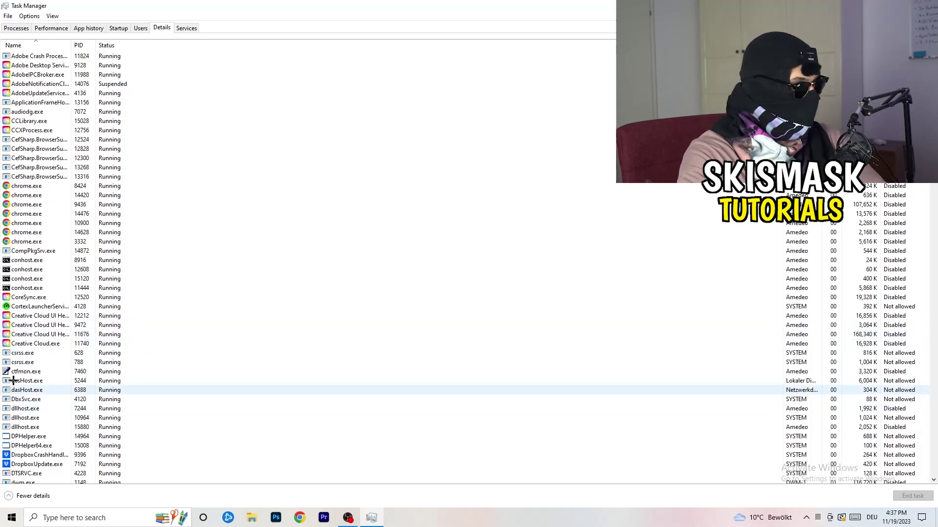
Show the Set priority choices for Creative Cloud UI Helper.exe, currently Normal
right_click(28, 325)
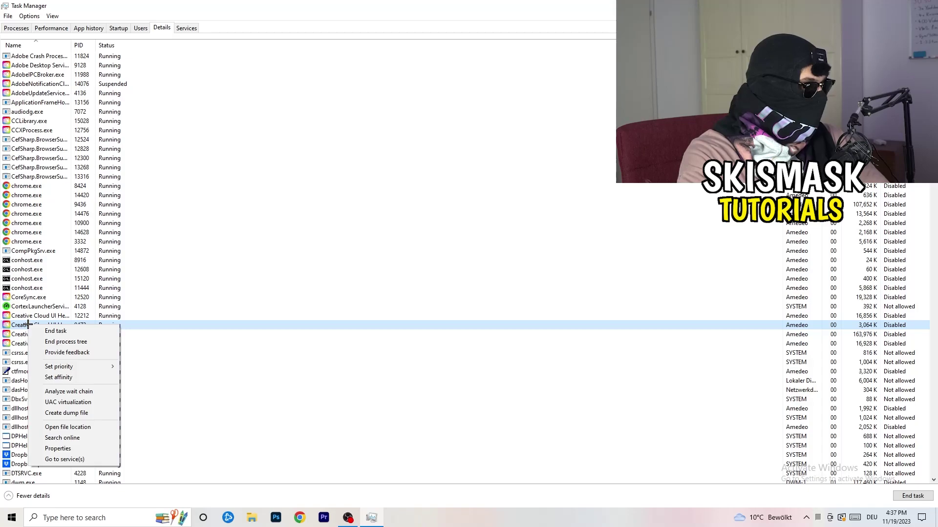
mouse_move(61, 370)
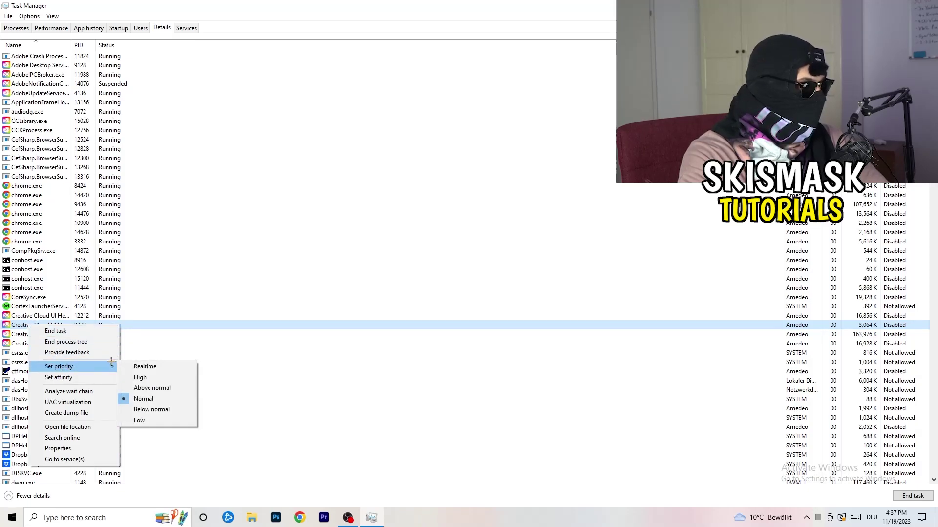